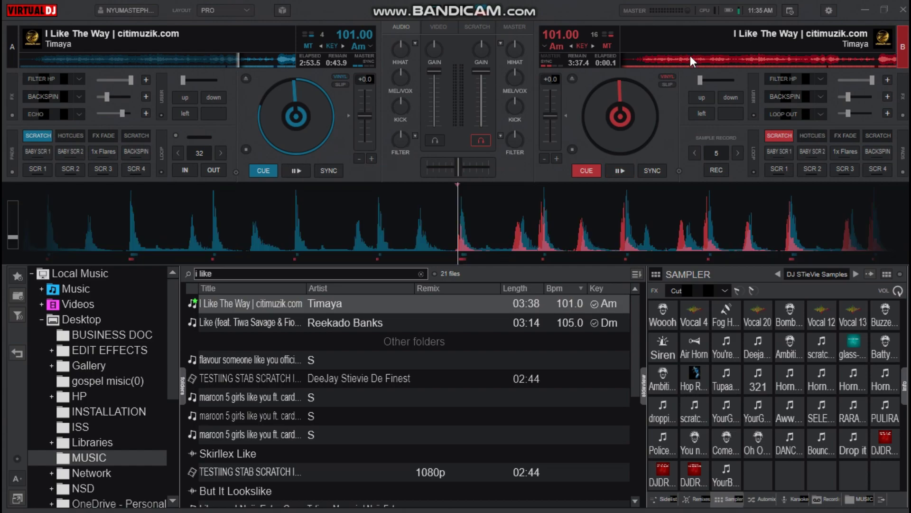
Open the keyboard mapping settings and choose C as the key to map
{"action": "left_click", "coordinate": [829, 10]}
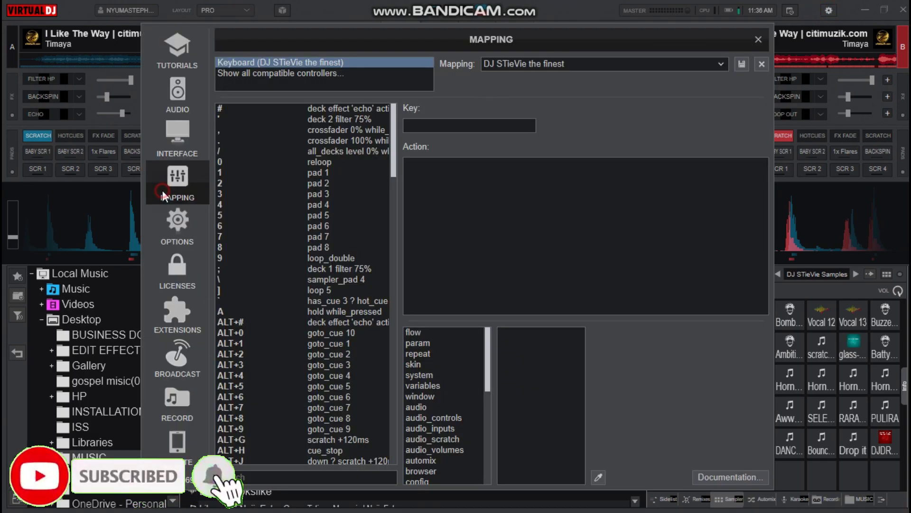
{"action": "left_click", "coordinate": [420, 126]}
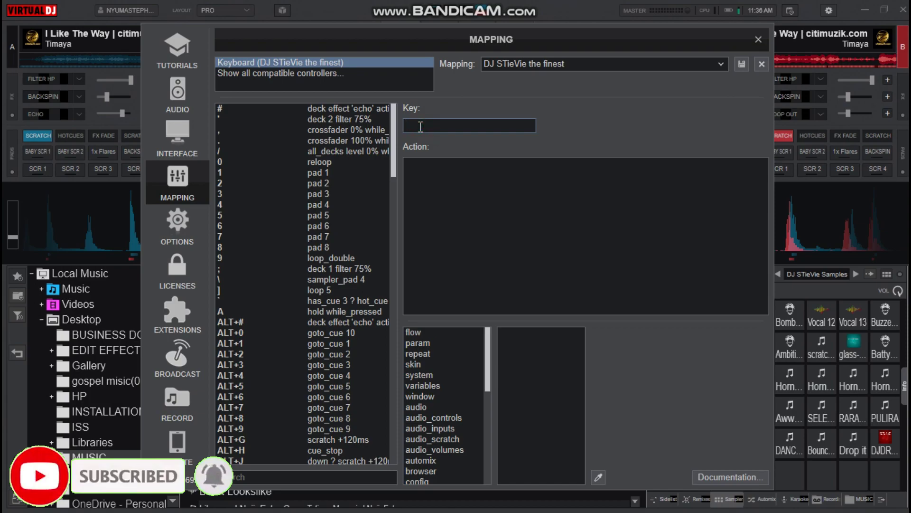
{"action": "key", "text": "c"}
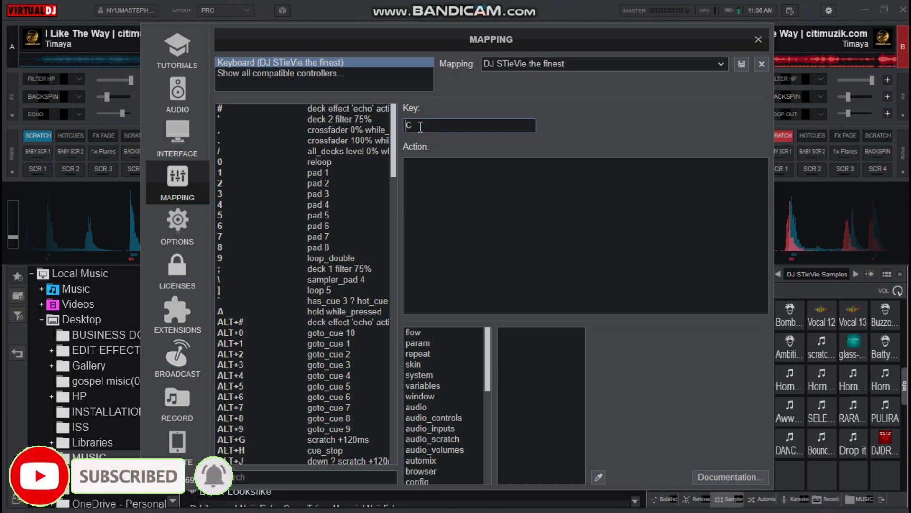
{"action": "left_click", "coordinate": [434, 198]}
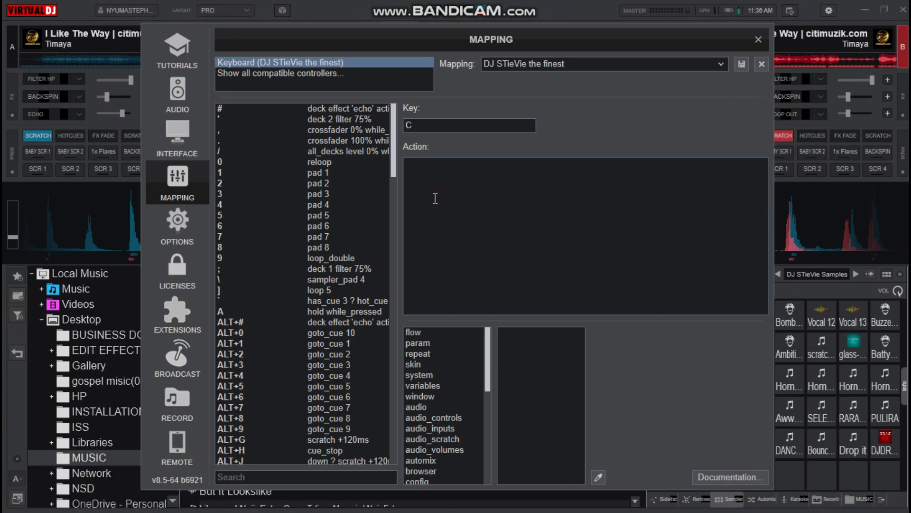
Assign the action effect 'backspin' active while_pressed to the C key
{"action": "type", "text": "eff"}
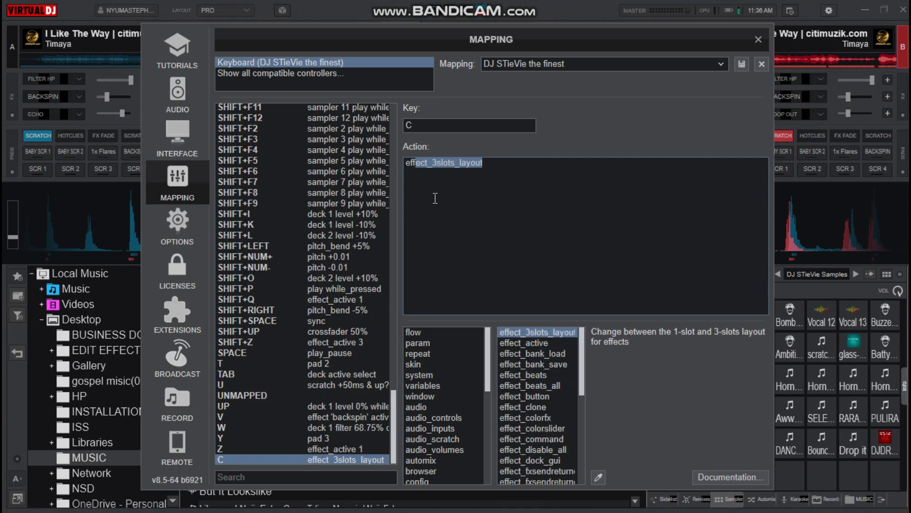
{"action": "type", "text": "ef"}
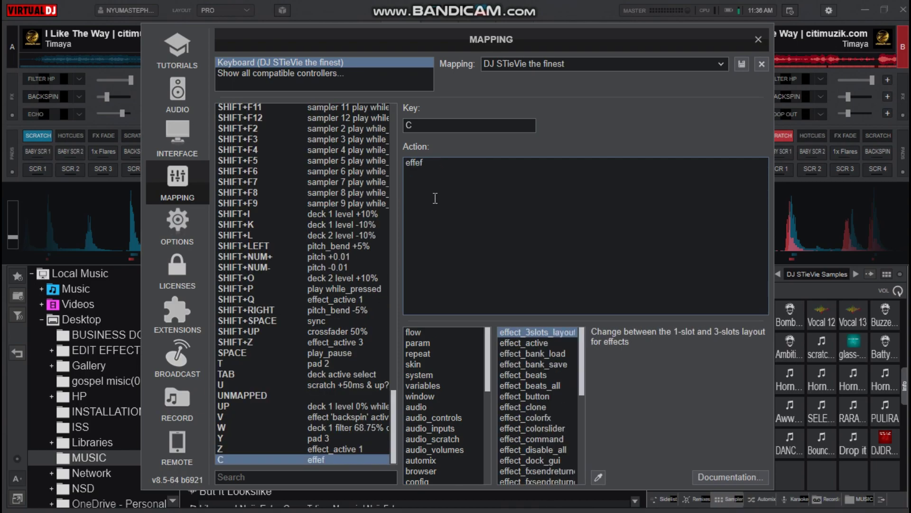
{"action": "type", "text": "t"}
{"action": "key", "text": "BackSpace"}
{"action": "key", "text": "BackSpace"}
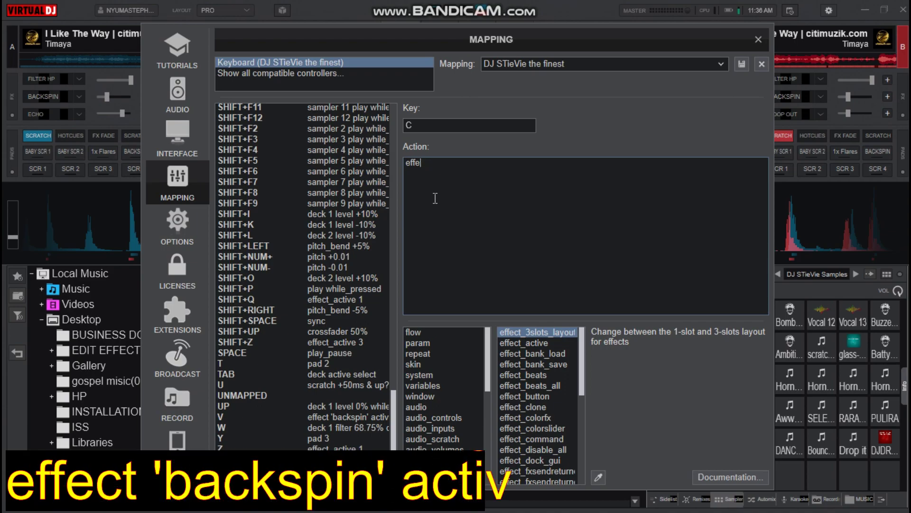
{"action": "type", "text": "c"}
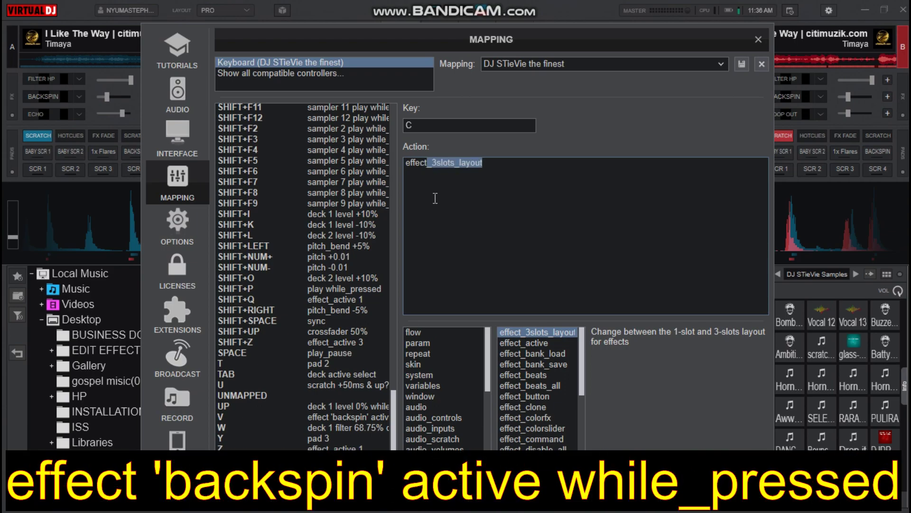
{"action": "type", "text": "t "}
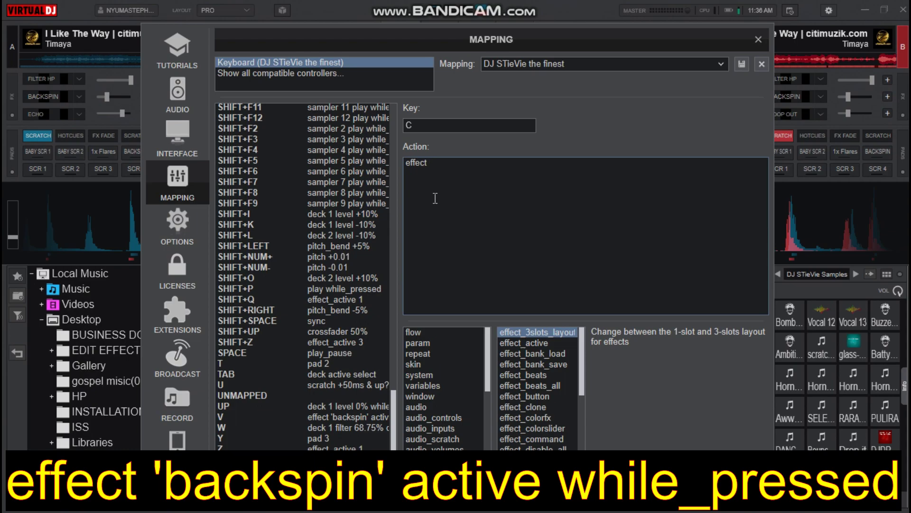
{"action": "type", "text": "'backspin'"}
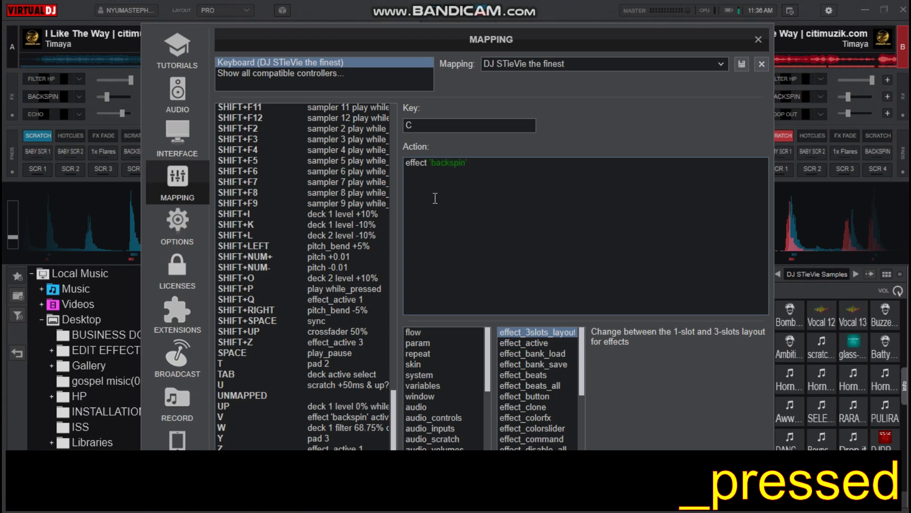
{"action": "type", "text": " ac"}
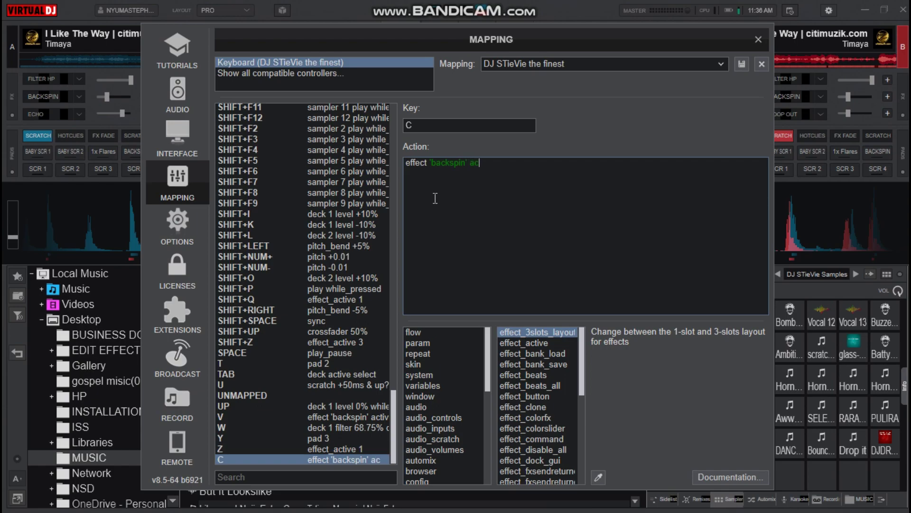
{"action": "type", "text": "tive while"}
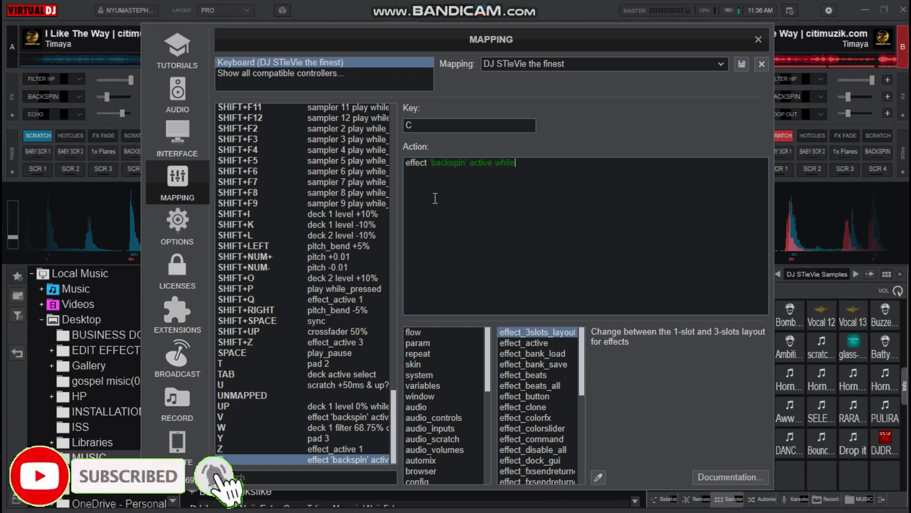
{"action": "type", "text": "_pr"}
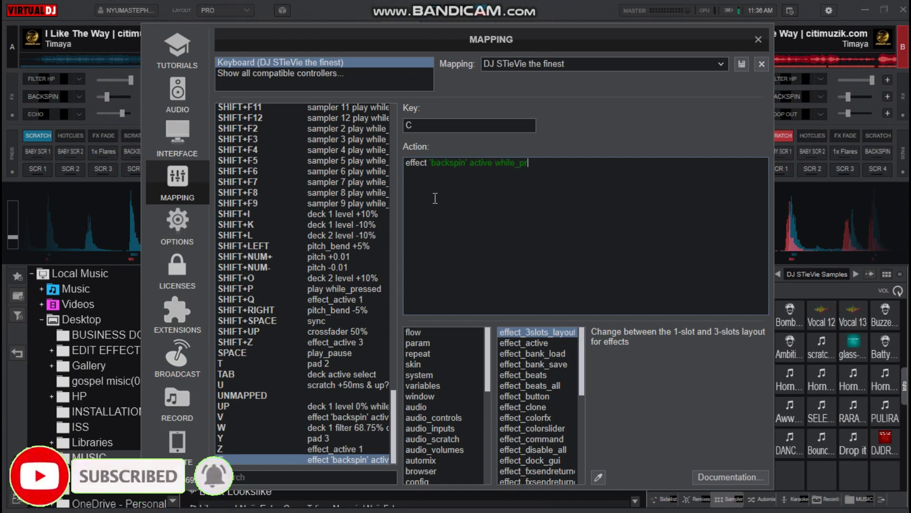
{"action": "type", "text": "essed"}
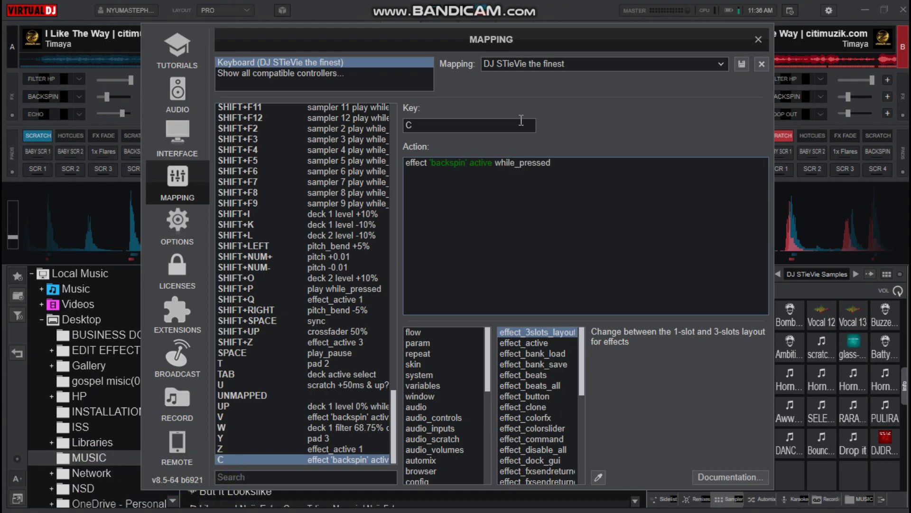
Map the X key to effect 'reverb' active while_pressed and close the settings
{"action": "left_click", "coordinate": [485, 123]}
{"action": "key", "text": "x"}
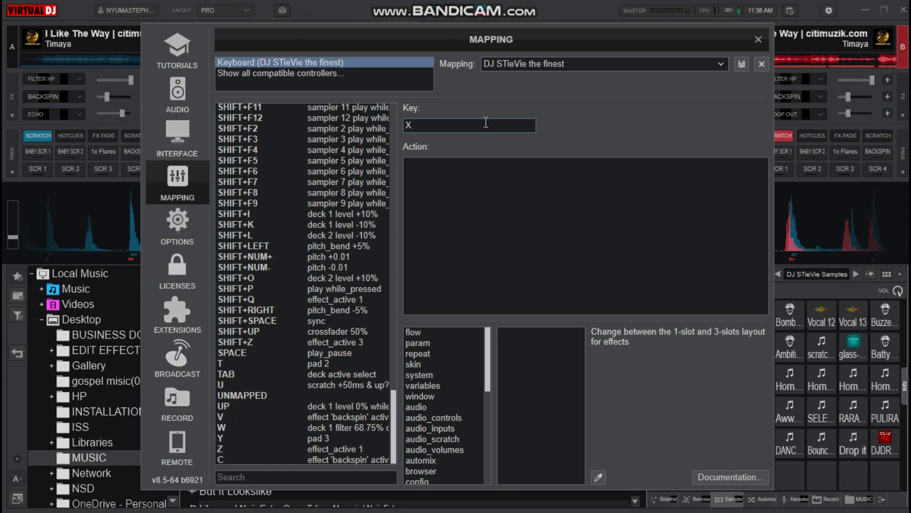
{"action": "left_click", "coordinate": [485, 187]}
{"action": "type", "text": "e"}
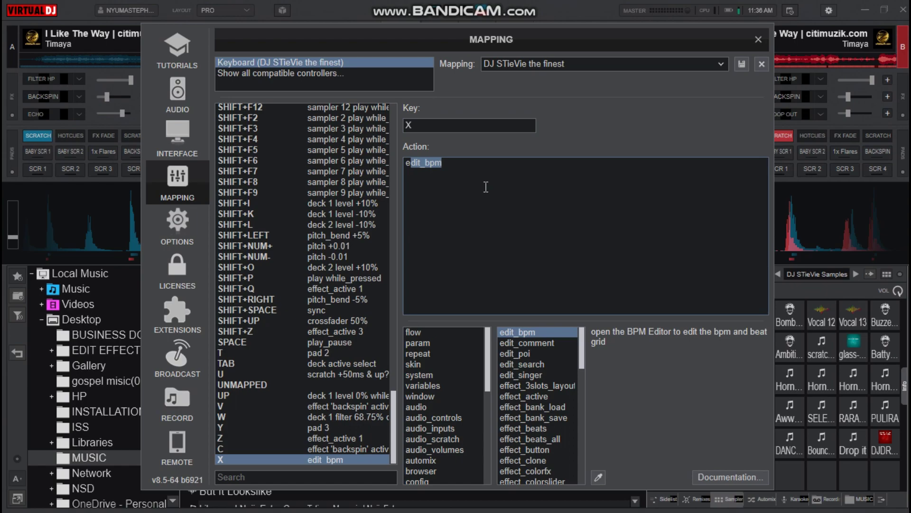
{"action": "type", "text": "ffect"}
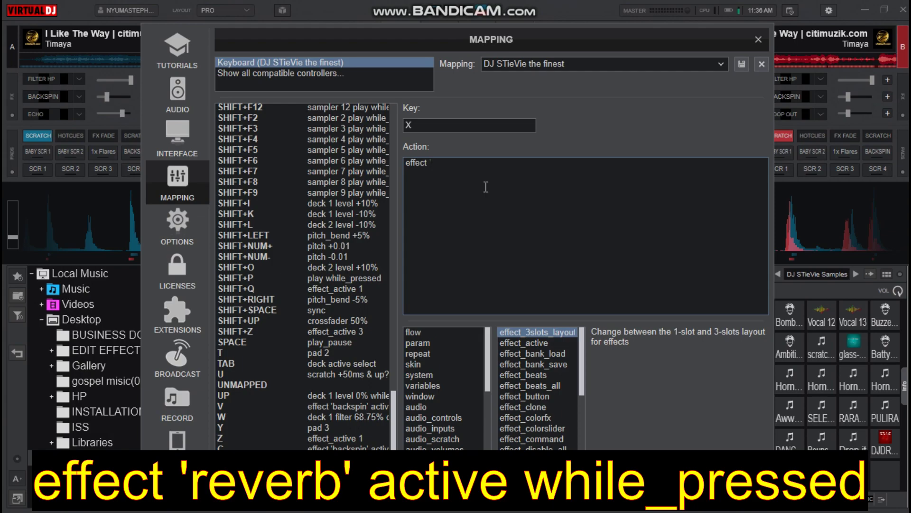
{"action": "type", "text": " 'reverb' active"}
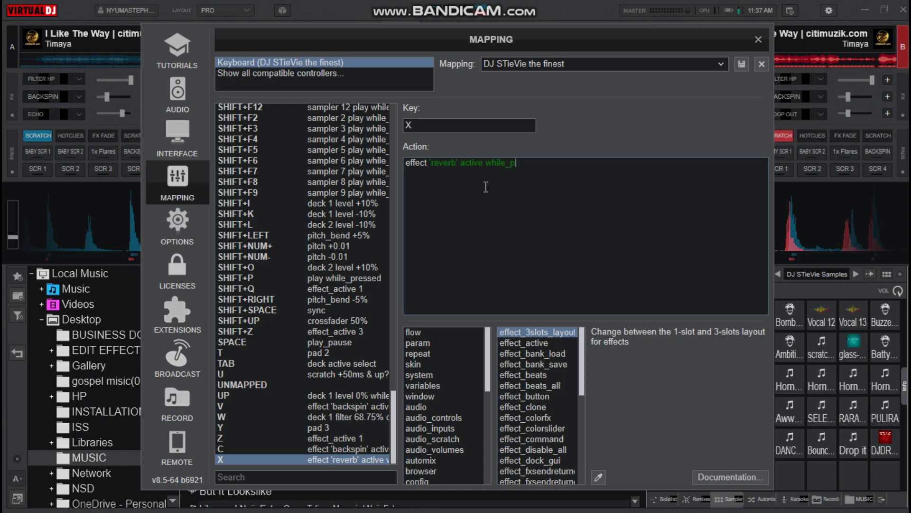
{"action": "type", "text": "while_pressed"}
{"action": "left_click", "coordinate": [758, 41]}
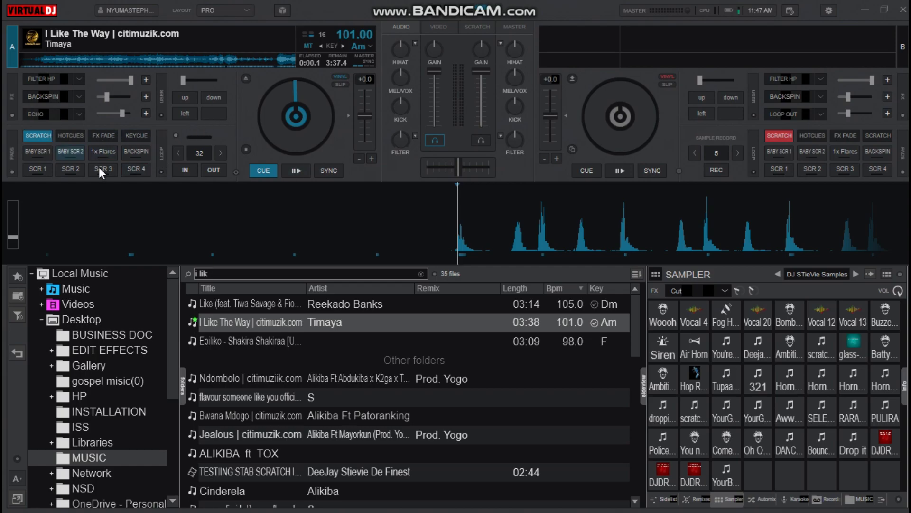
Switch deck A's pads to the Hotcues page and set Cue 1 at the start of the track
{"action": "left_click", "coordinate": [57, 135]}
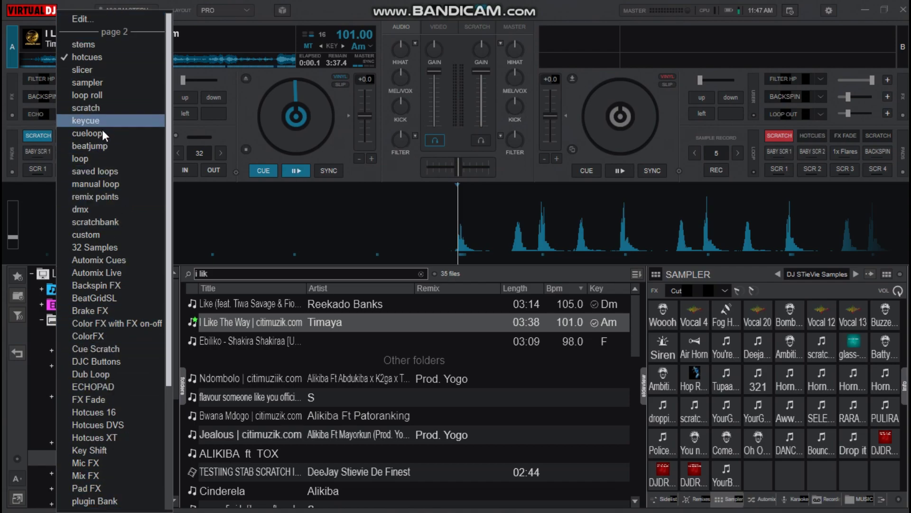
{"action": "left_click", "coordinate": [228, 130]}
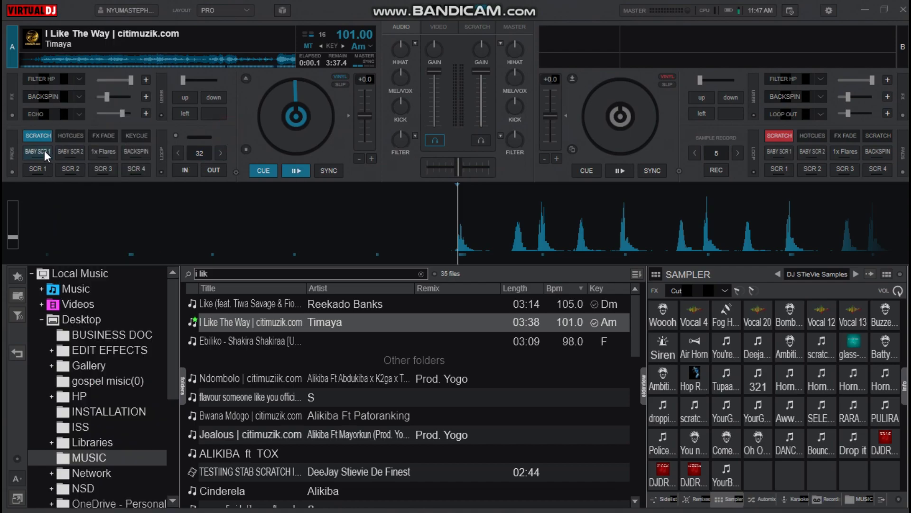
{"action": "left_click", "coordinate": [74, 136]}
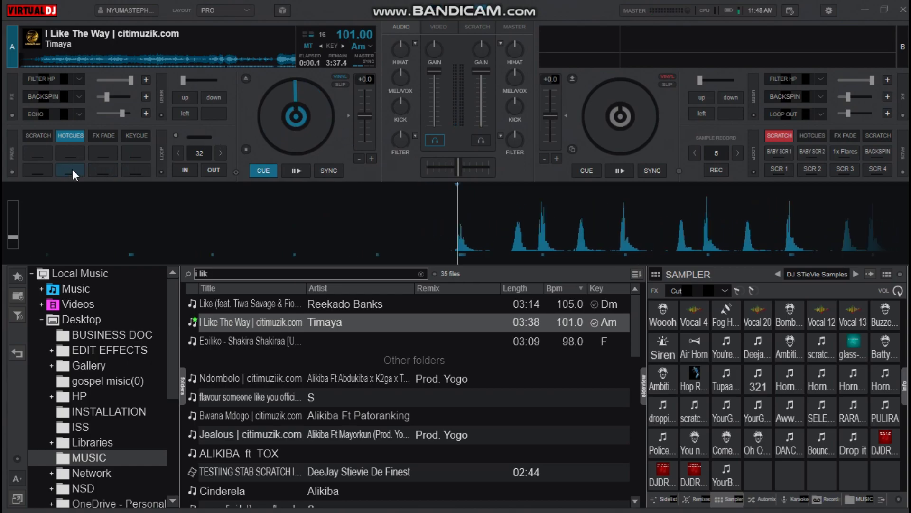
{"action": "left_click", "coordinate": [38, 158]}
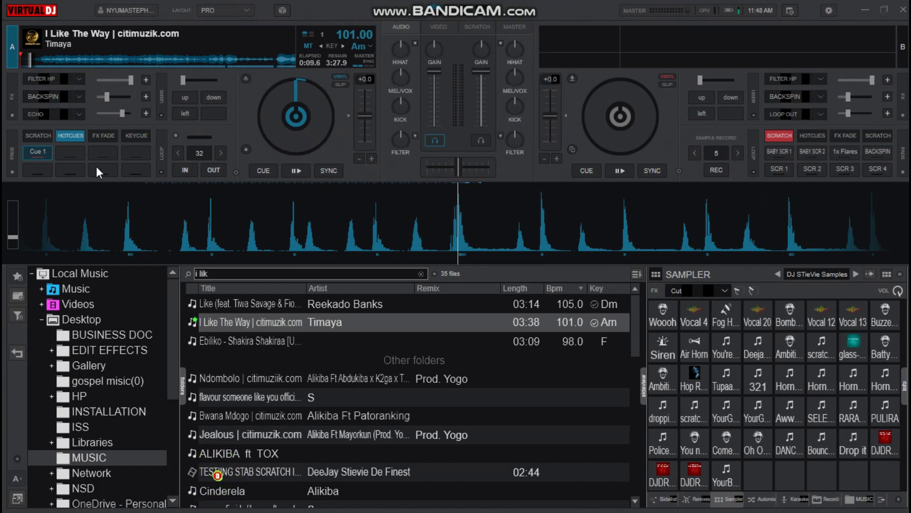
Align deck A's playhead to the beat at about 0:09.6, set Cue 2 there and trigger it
{"action": "left_click_drag", "start_coordinate": [454, 220], "coordinate": [461, 228]}
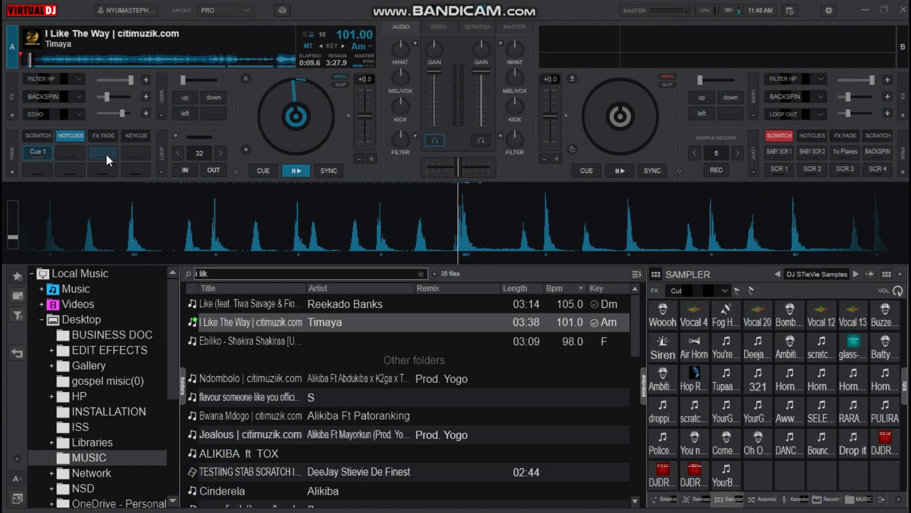
{"action": "left_click", "coordinate": [76, 155]}
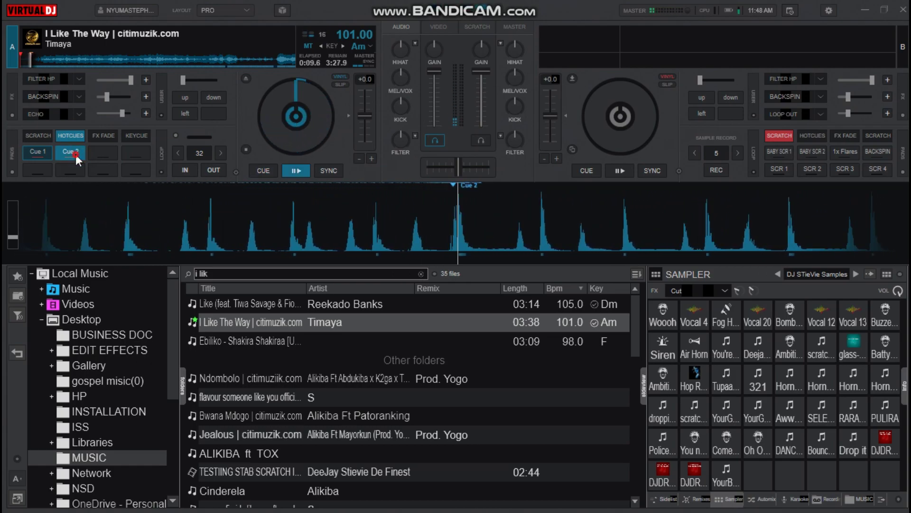
{"action": "left_click", "coordinate": [75, 155]}
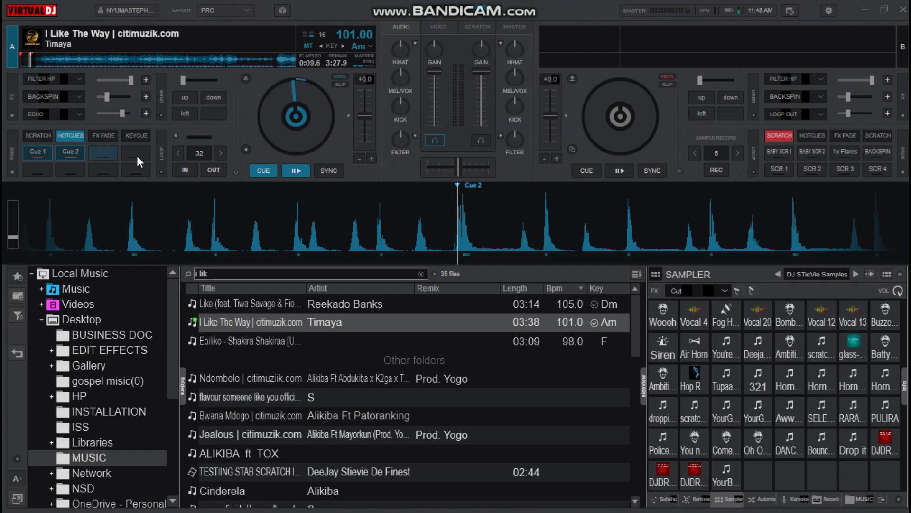
Move deck A's playback position to the beat at about 2:59.5 and set Cue 3 there
{"action": "left_click", "coordinate": [247, 56]}
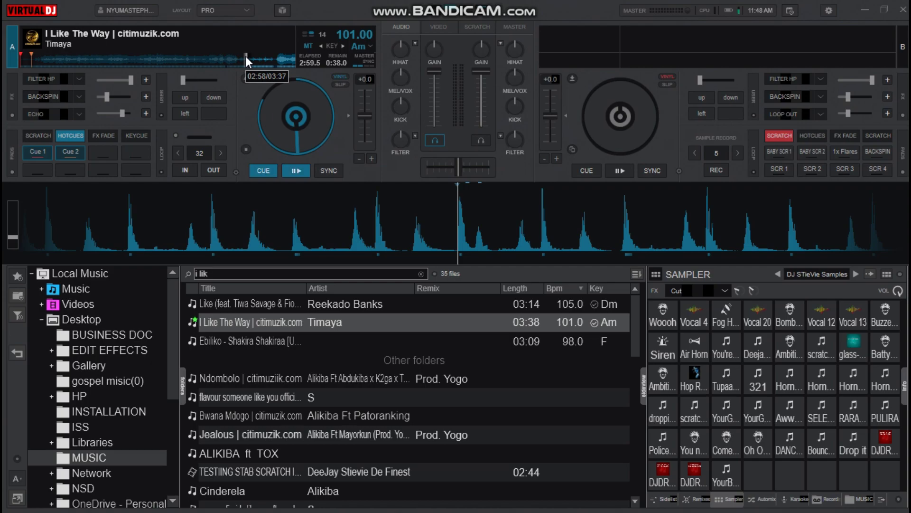
{"action": "key", "text": "space"}
{"action": "left_click", "coordinate": [246, 56]}
{"action": "key", "text": "Home"}
{"action": "left_click", "coordinate": [104, 151]}
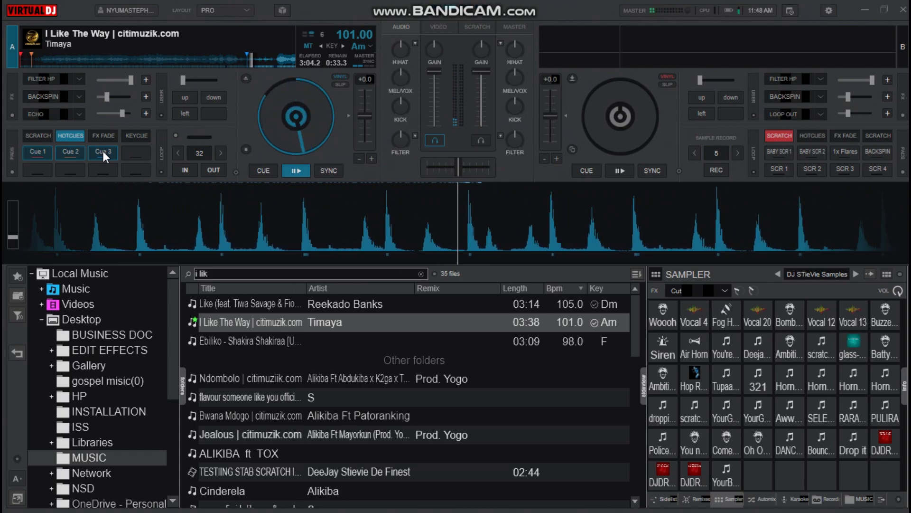
Stop deck A on the beat at about 3:04.3 and set Cue 4 there
{"action": "key", "text": "space"}
{"action": "left_click", "coordinate": [104, 151]}
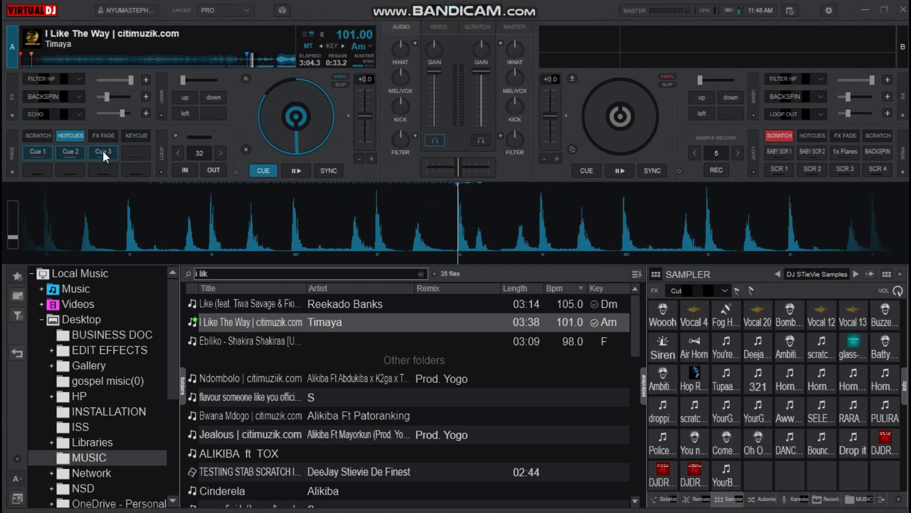
{"action": "left_click", "coordinate": [134, 152]}
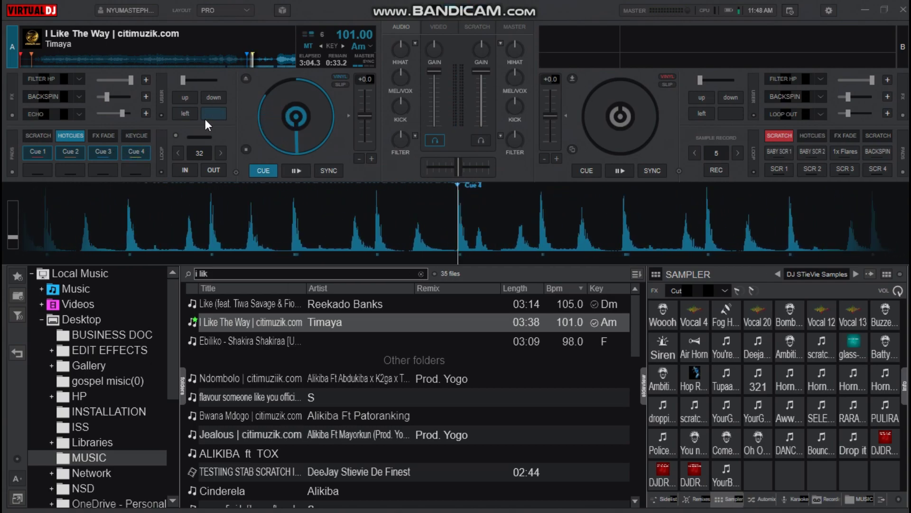
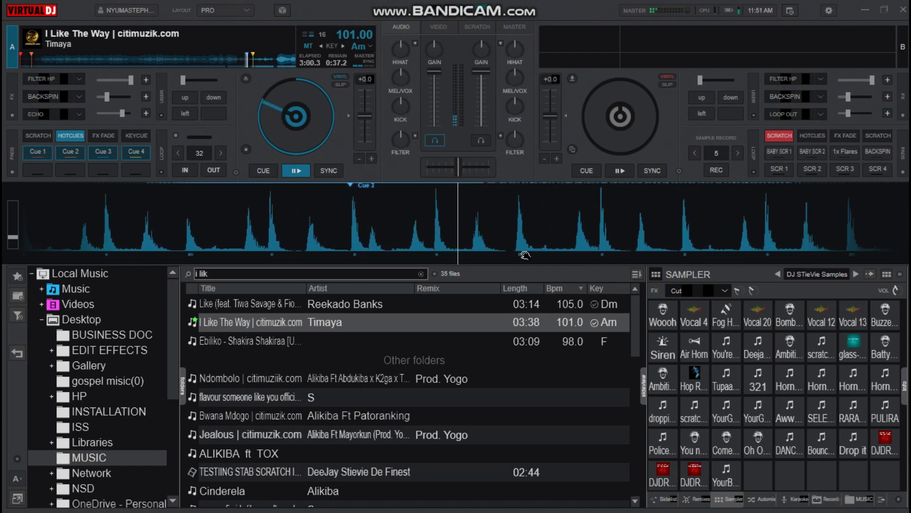
Play deck A with repeated jumps around Cue 3, carry on past Cue 4 and apply the Backspin effect
{"action": "key", "text": "2"}
{"action": "key", "text": "2"}
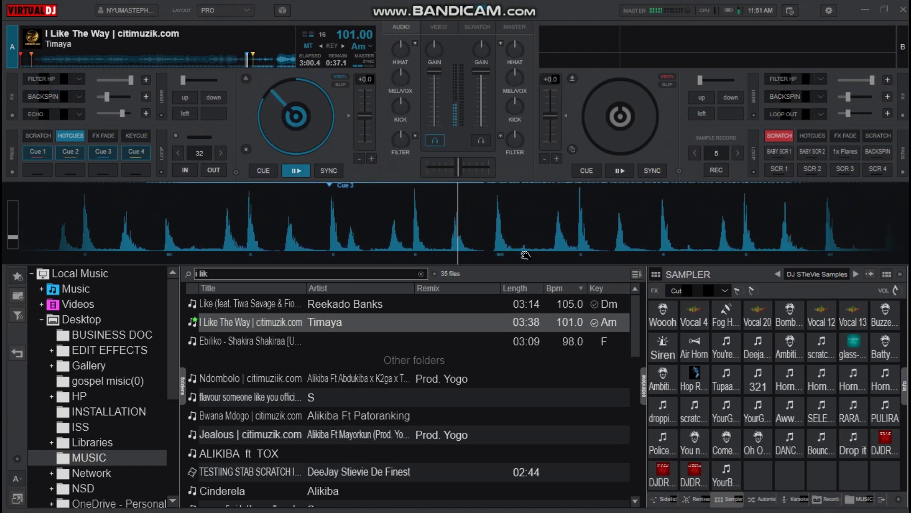
{"action": "key", "text": "2"}
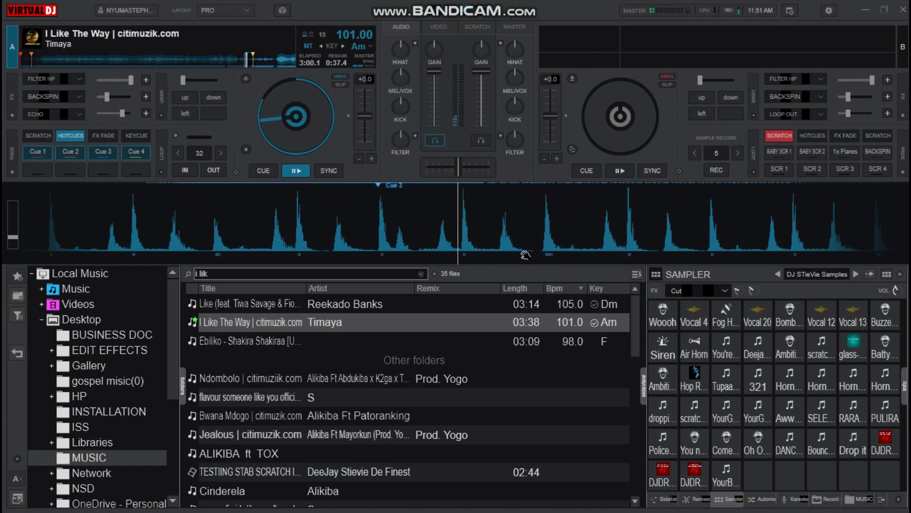
{"action": "key", "text": "2"}
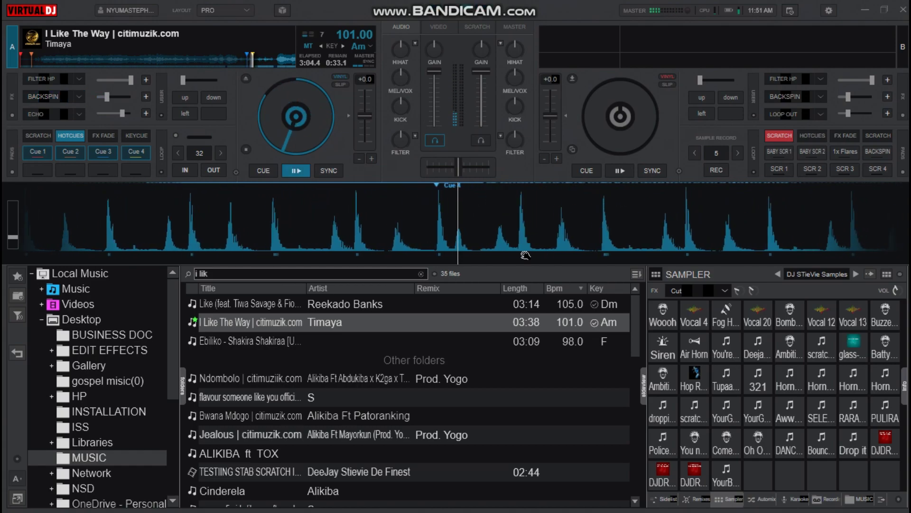
{"action": "key", "text": "2"}
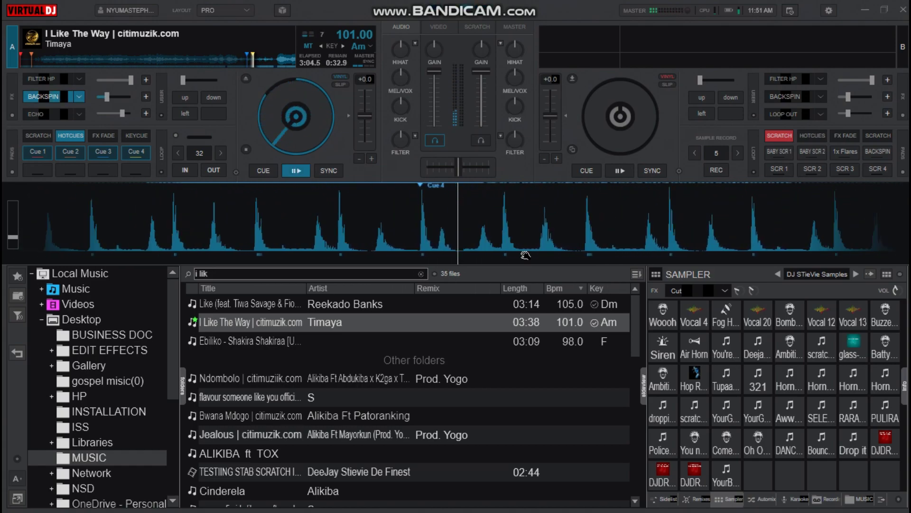
Apply the Echo effect on deck A, stop playback at about 3:05.5 and trigger the Vocal 20 sample
{"action": "key", "text": "space"}
{"action": "key", "text": "space"}
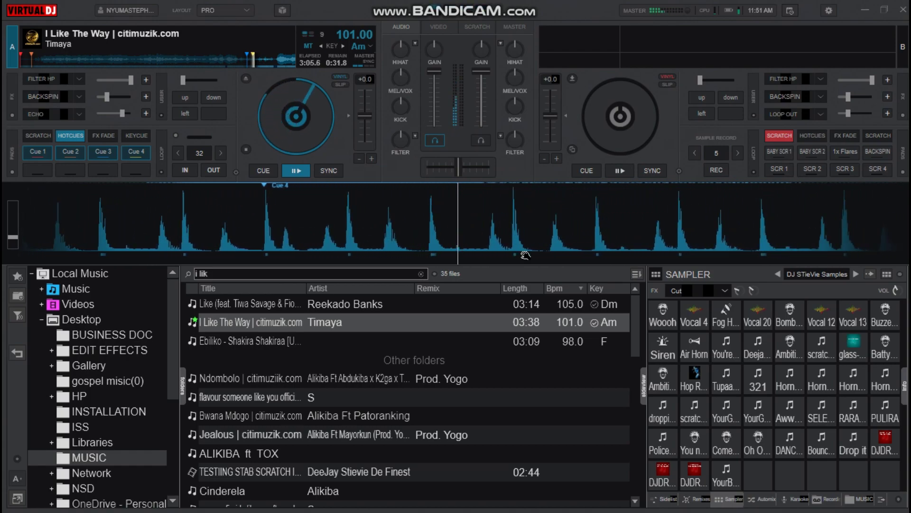
{"action": "key", "text": "2"}
{"action": "key", "text": "3"}
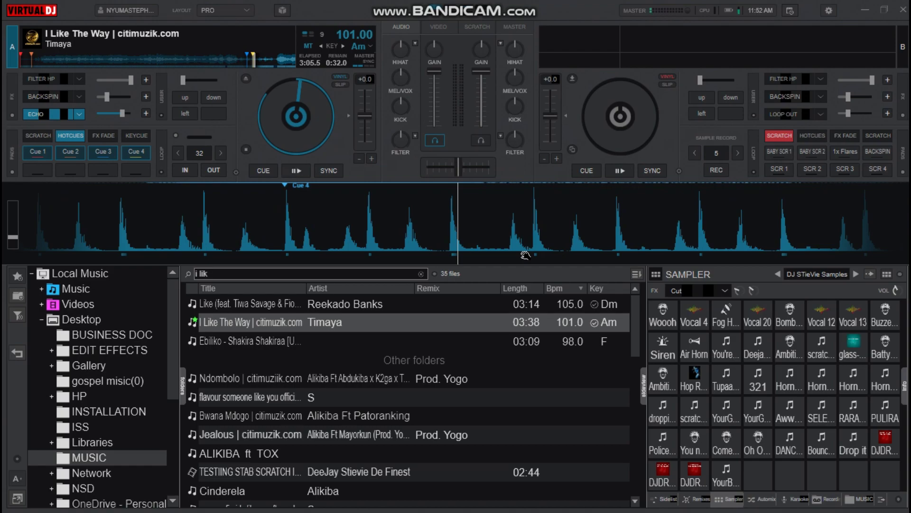
{"action": "key", "text": "4"}
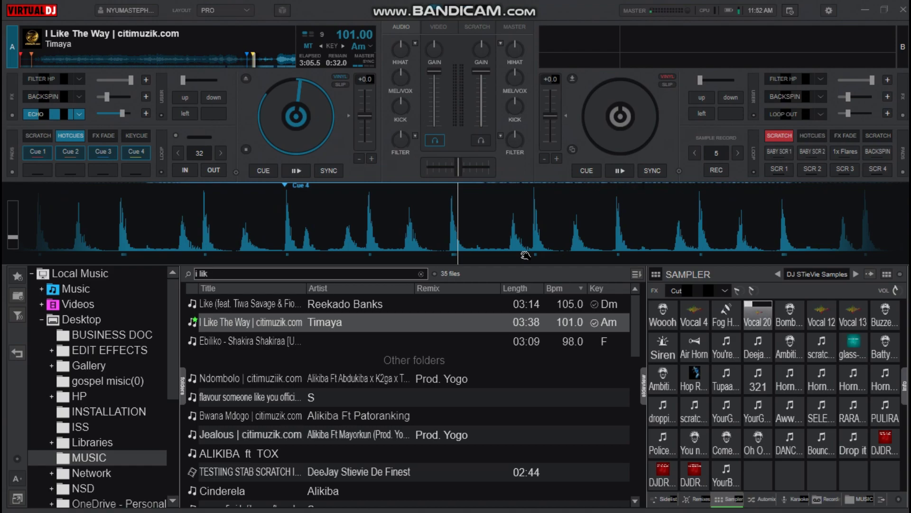